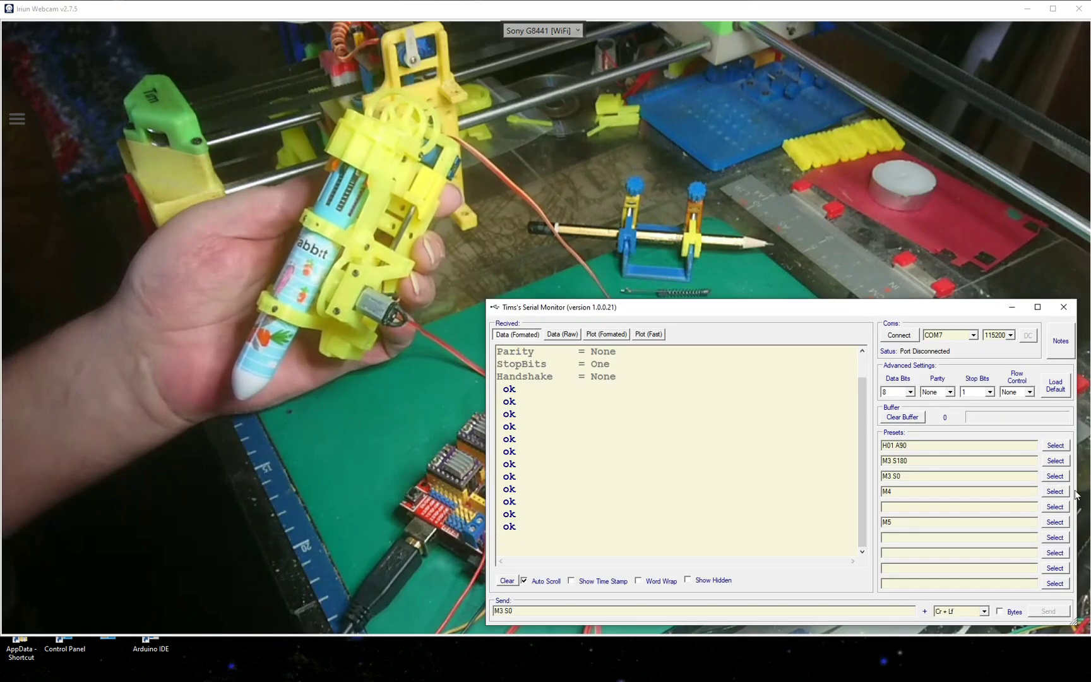
{"action": "key", "text": "alt+Tab"}
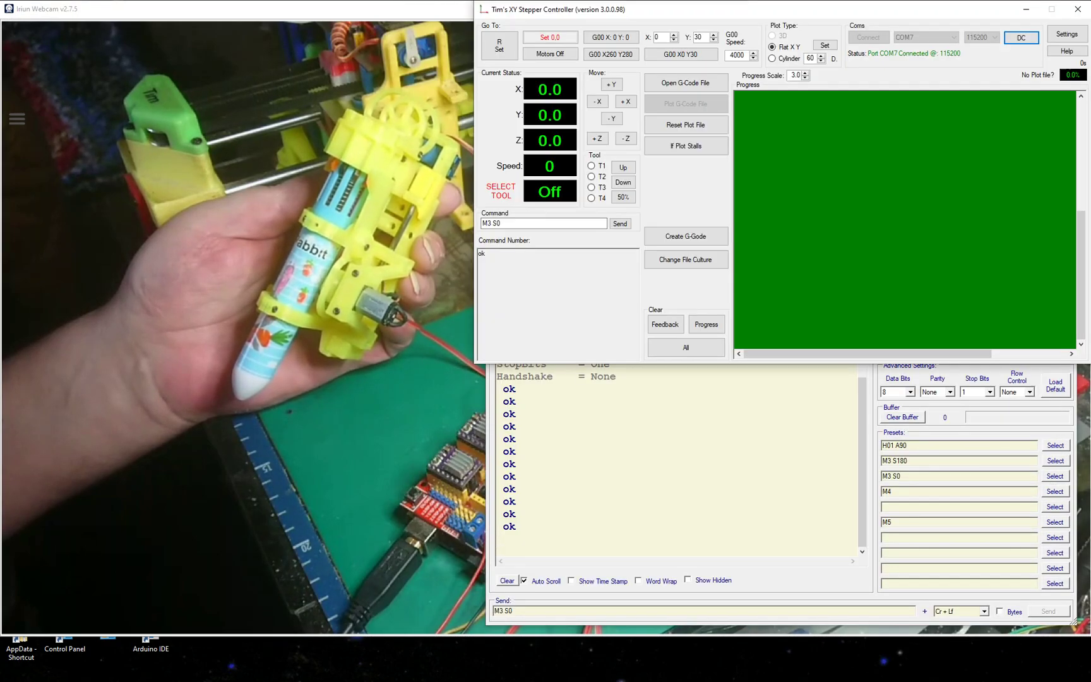
Step: Free COM7 from the stepper controller, connect the serial monitor at 115200, and send M3 S180
{"action": "left_click", "coordinate": [1020, 38]}
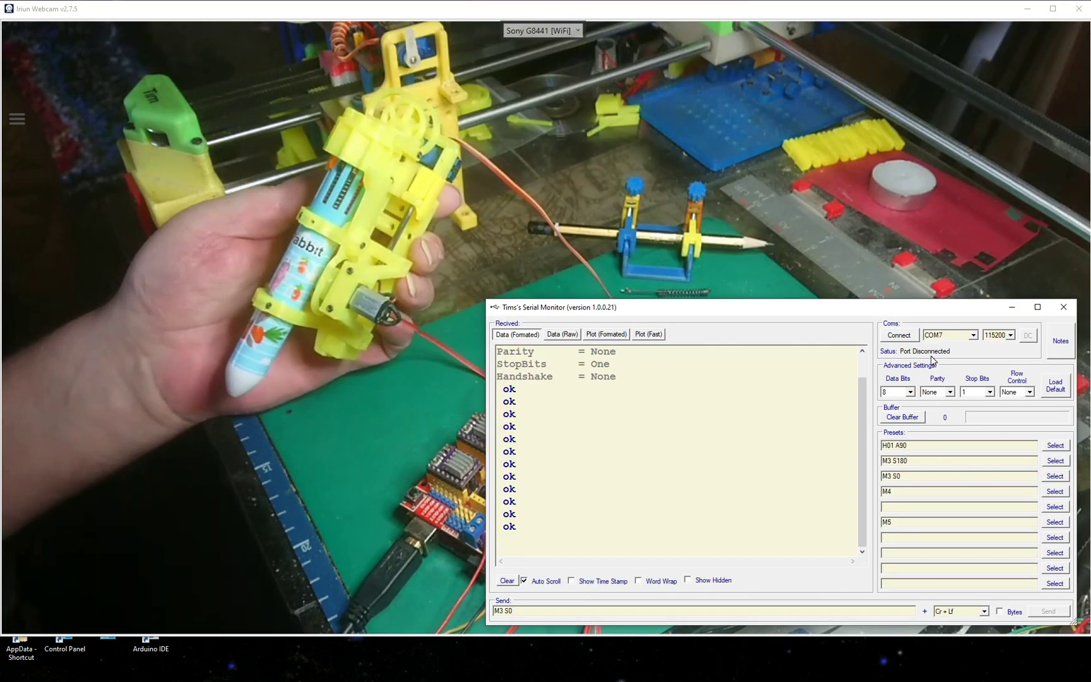
{"action": "left_click", "coordinate": [903, 335]}
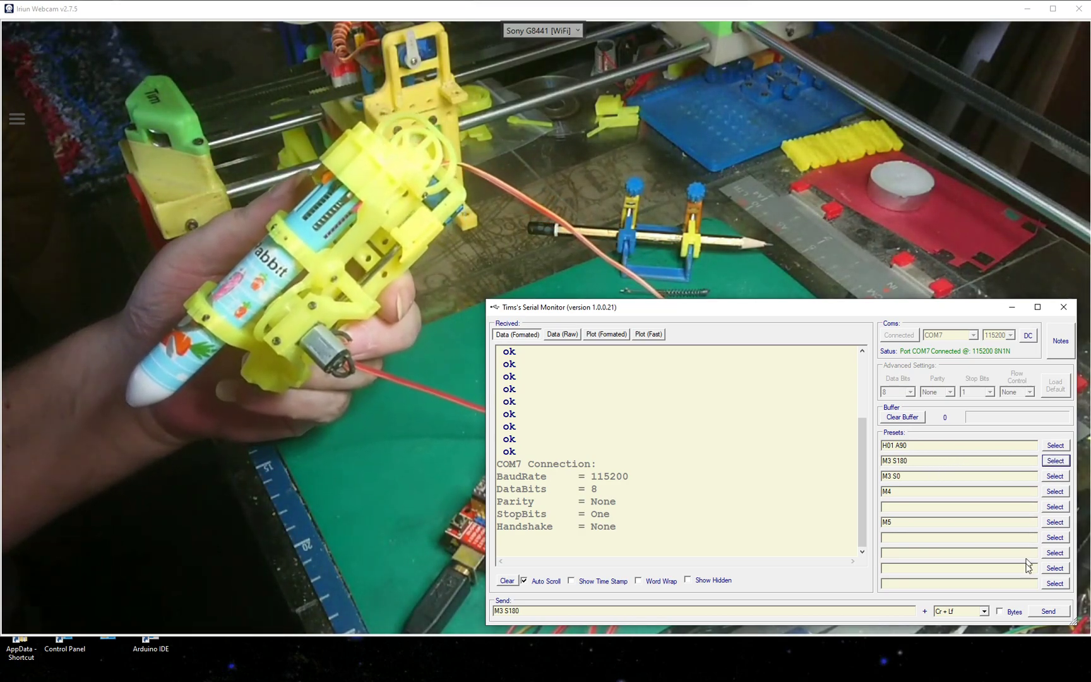
{"action": "left_click", "coordinate": [1048, 612]}
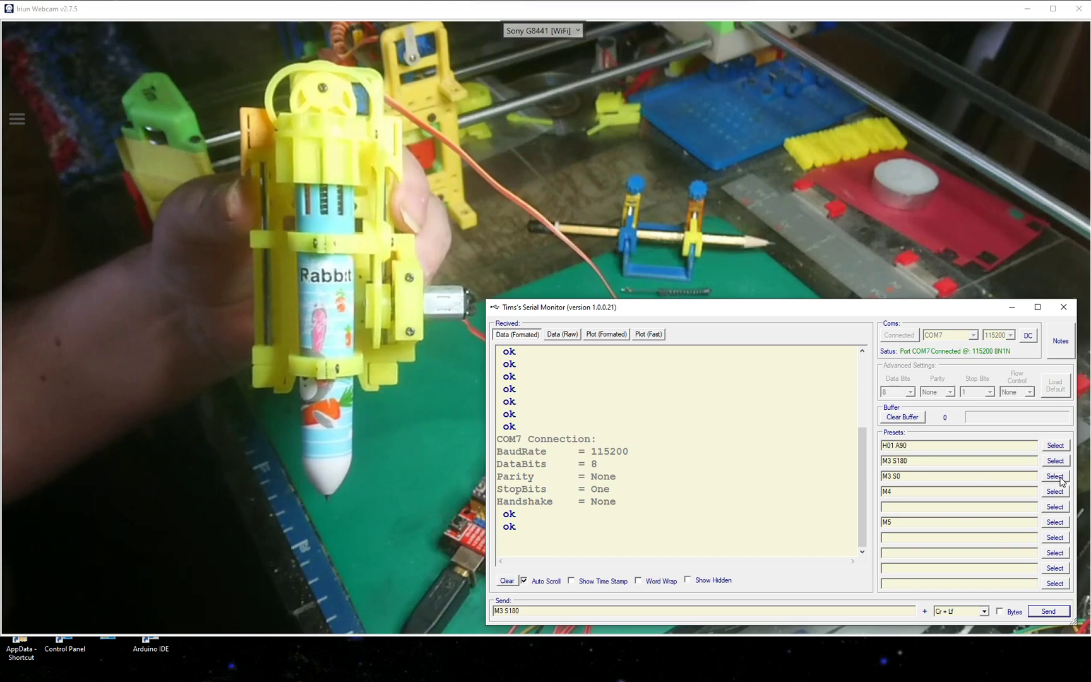
Step: Alternate sending M3 S0 and M3 S180 to swing the pen servo, ending on M3 S0
{"action": "left_click", "coordinate": [1049, 612]}
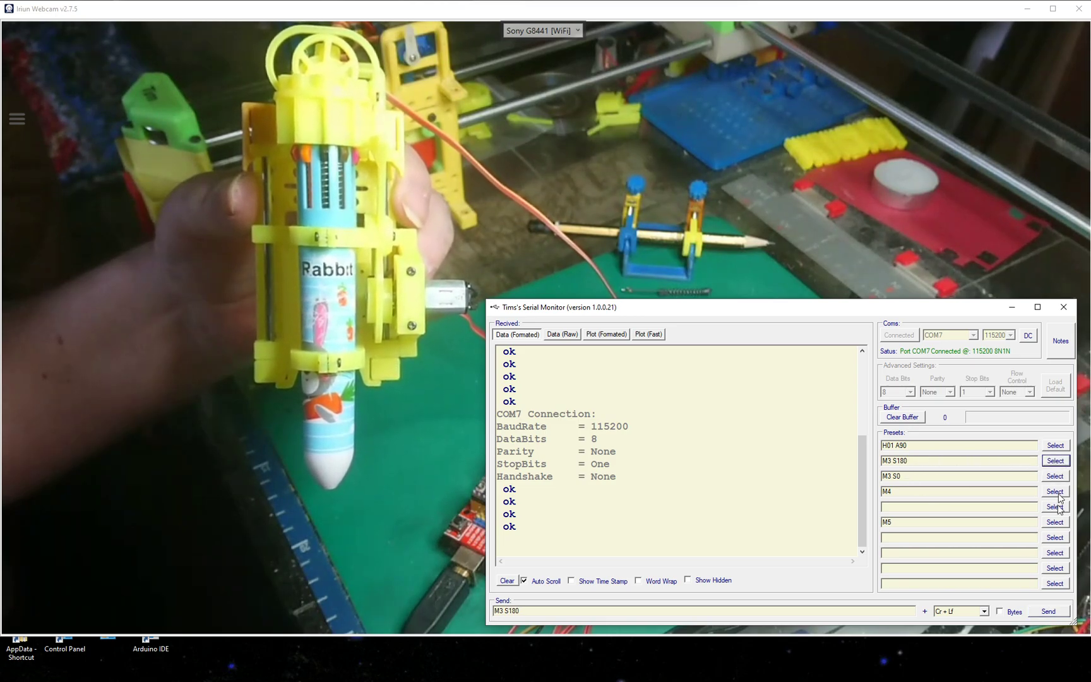
{"action": "left_click", "coordinate": [1050, 612]}
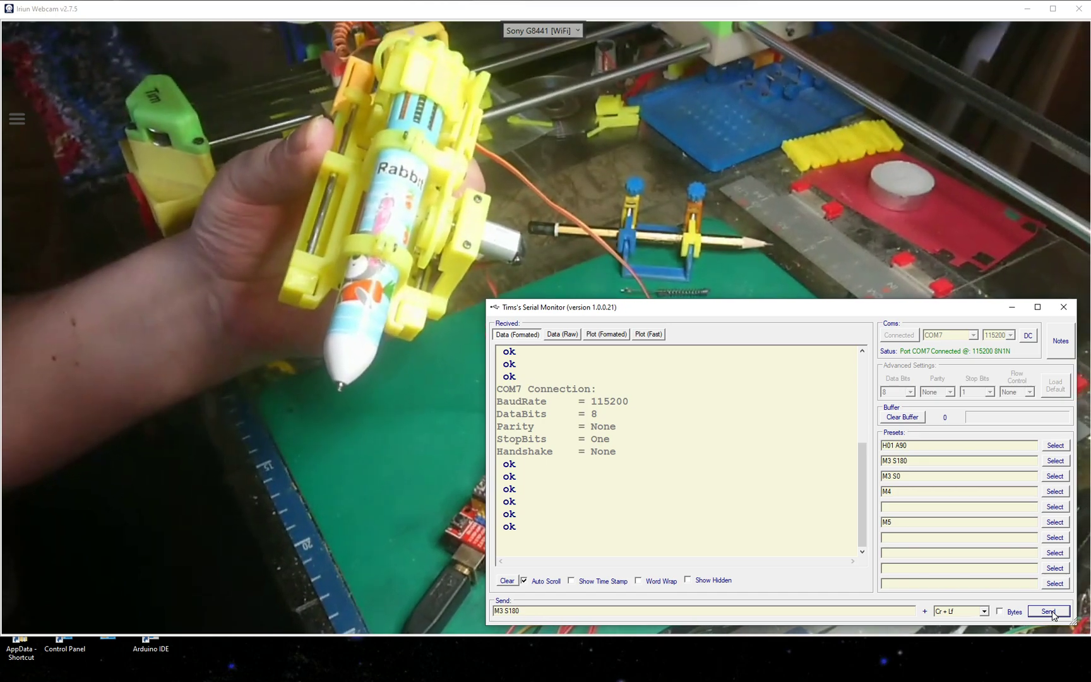
{"action": "left_click", "coordinate": [1059, 478]}
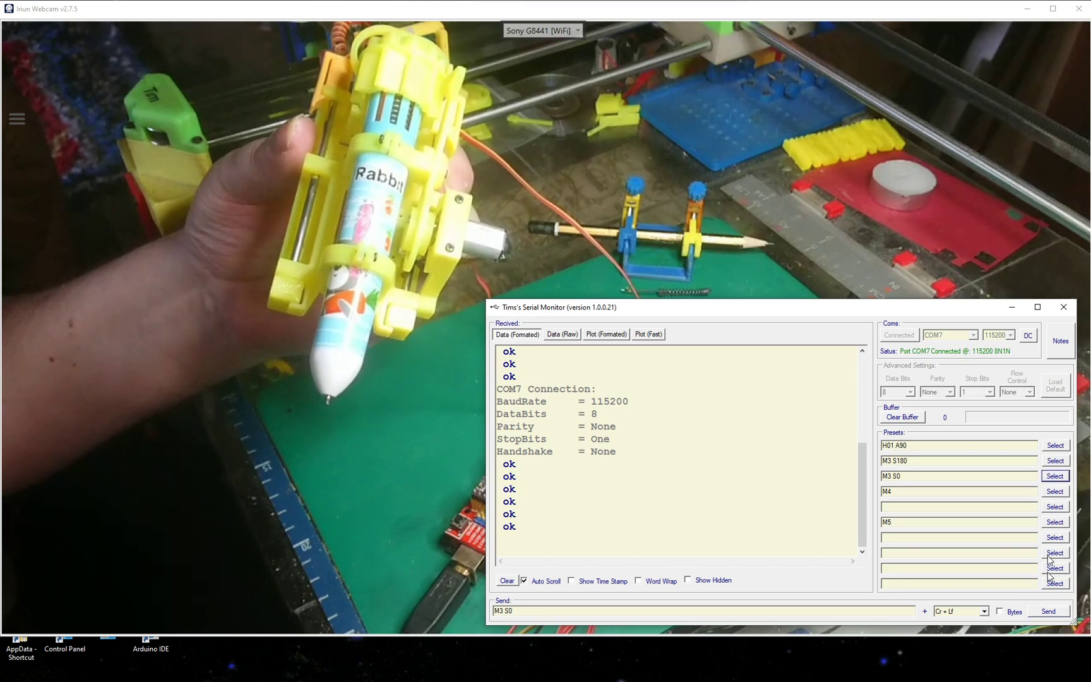
{"action": "left_click", "coordinate": [1049, 612]}
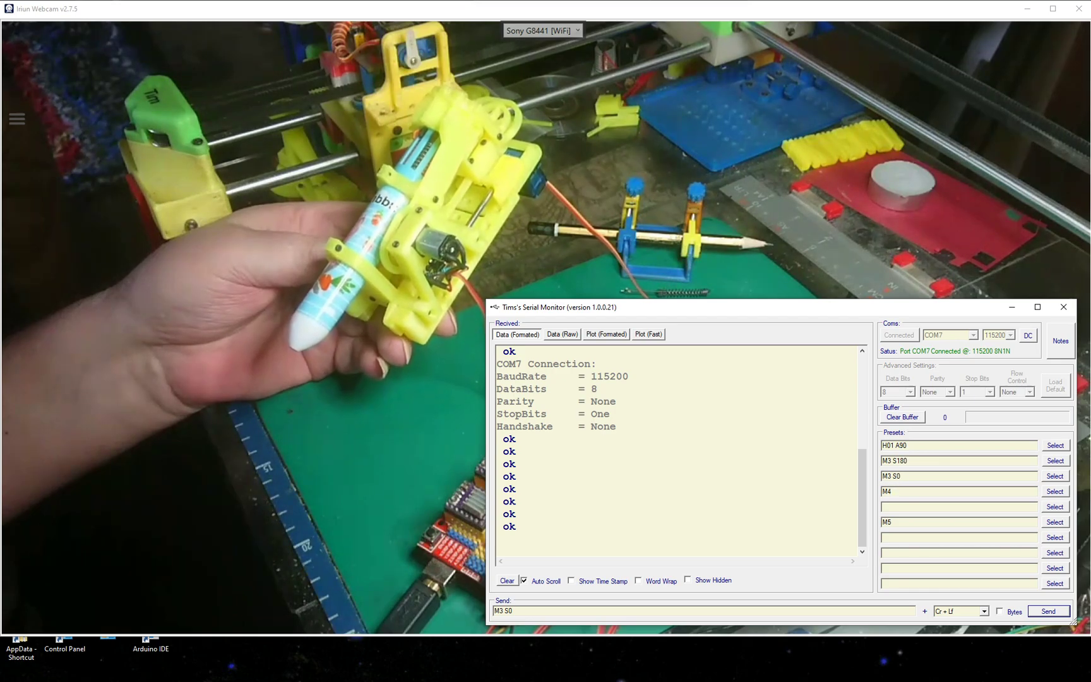
{"action": "left_click", "coordinate": [901, 475]}
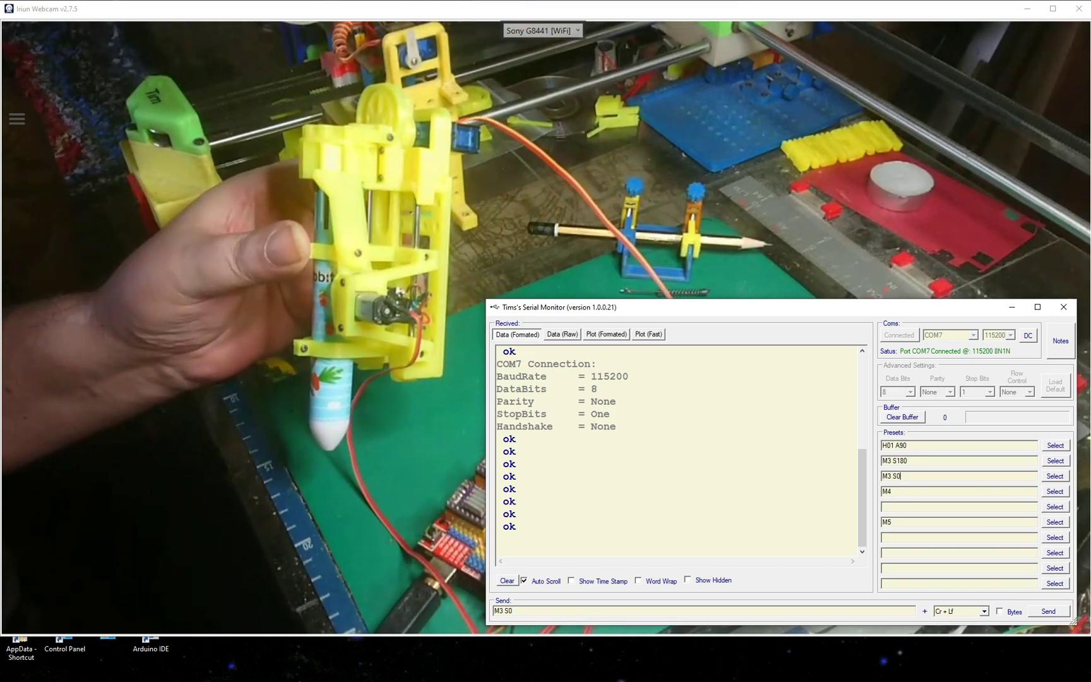
Step: Send the M4 and M3 S0 presets to the board, then release COM7 from the serial monitor
{"action": "left_click", "coordinate": [1053, 493]}
{"action": "left_click", "coordinate": [1049, 610]}
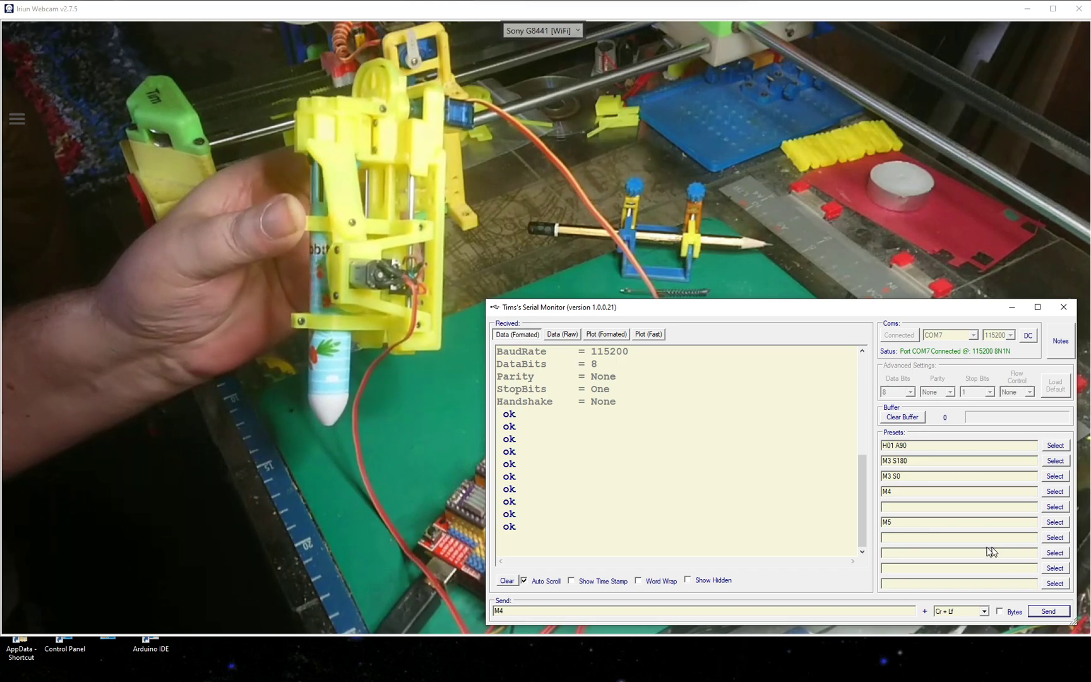
{"action": "left_click", "coordinate": [1059, 477]}
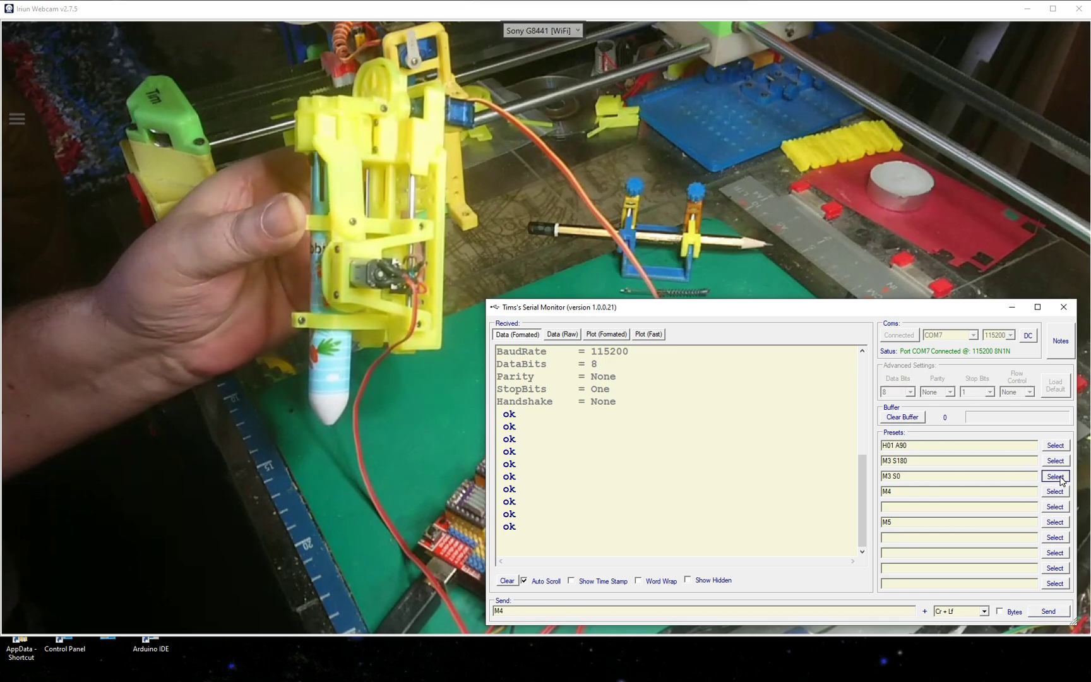
{"action": "left_click", "coordinate": [1048, 611]}
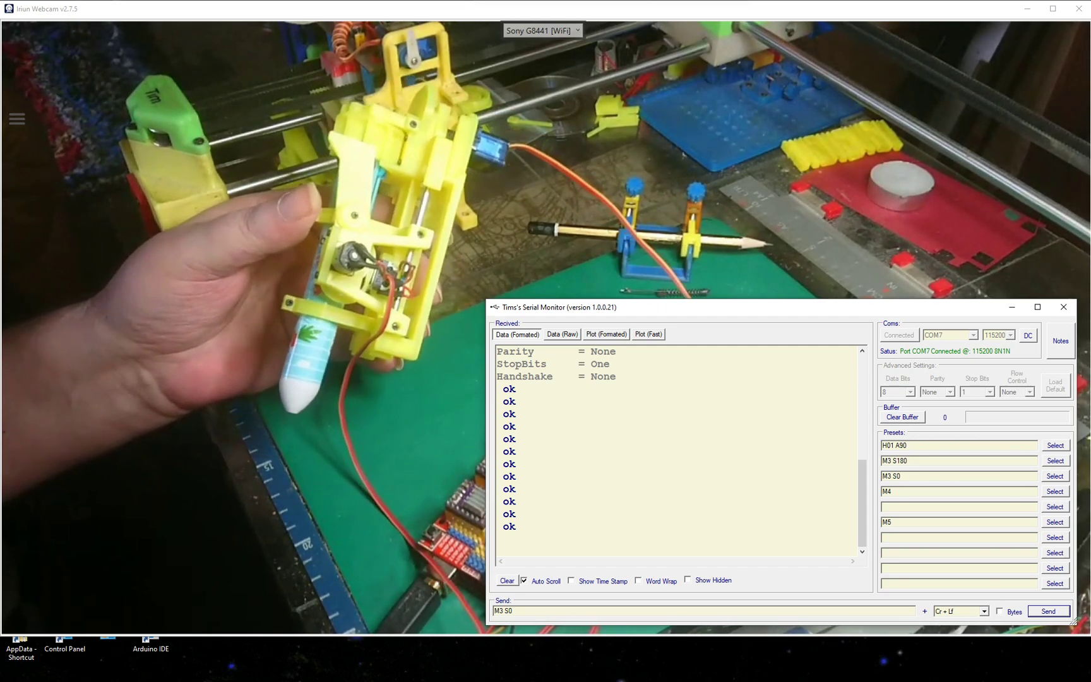
{"action": "left_click", "coordinate": [1030, 335]}
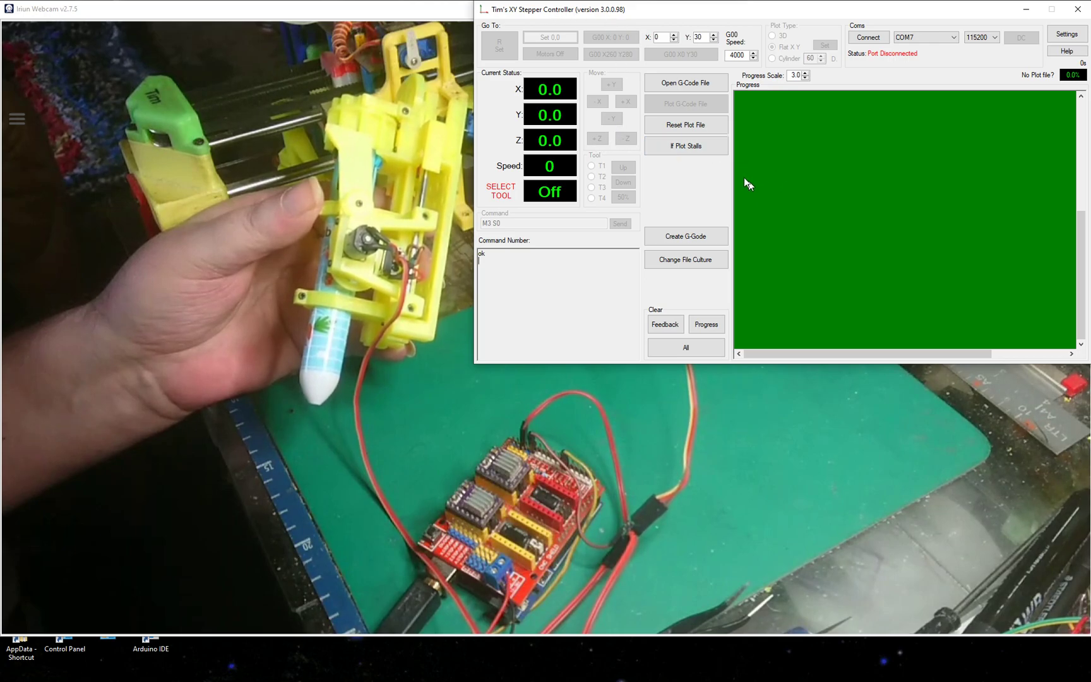
Step: Connect Tim's XY Stepper Controller to the board on COM7 at 115200
{"action": "left_click", "coordinate": [872, 39]}
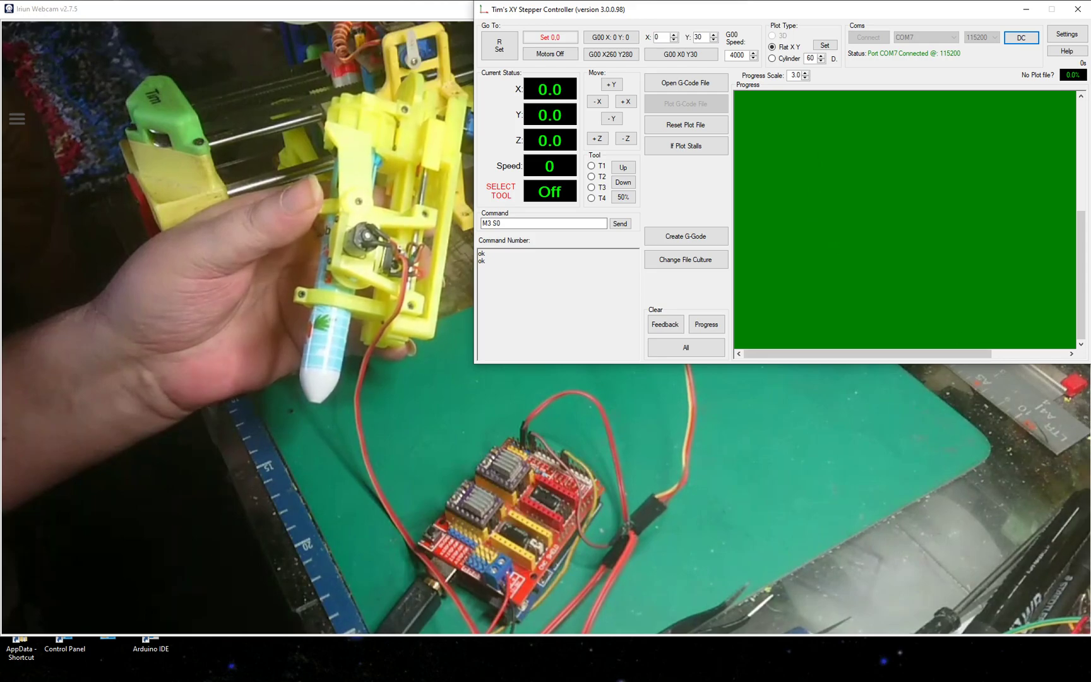
{"action": "key", "text": "alt+Tab"}
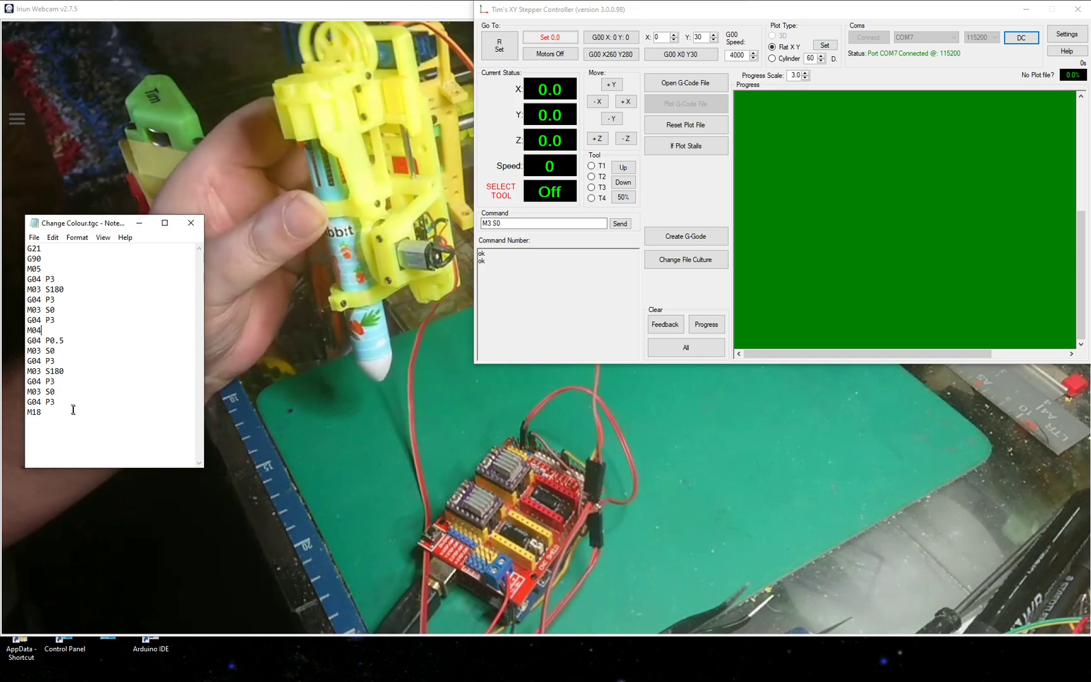
Step: Open the stepper controller's Load G-Code file dialog after reviewing Change Colour.tgc
{"action": "left_click", "coordinate": [671, 86]}
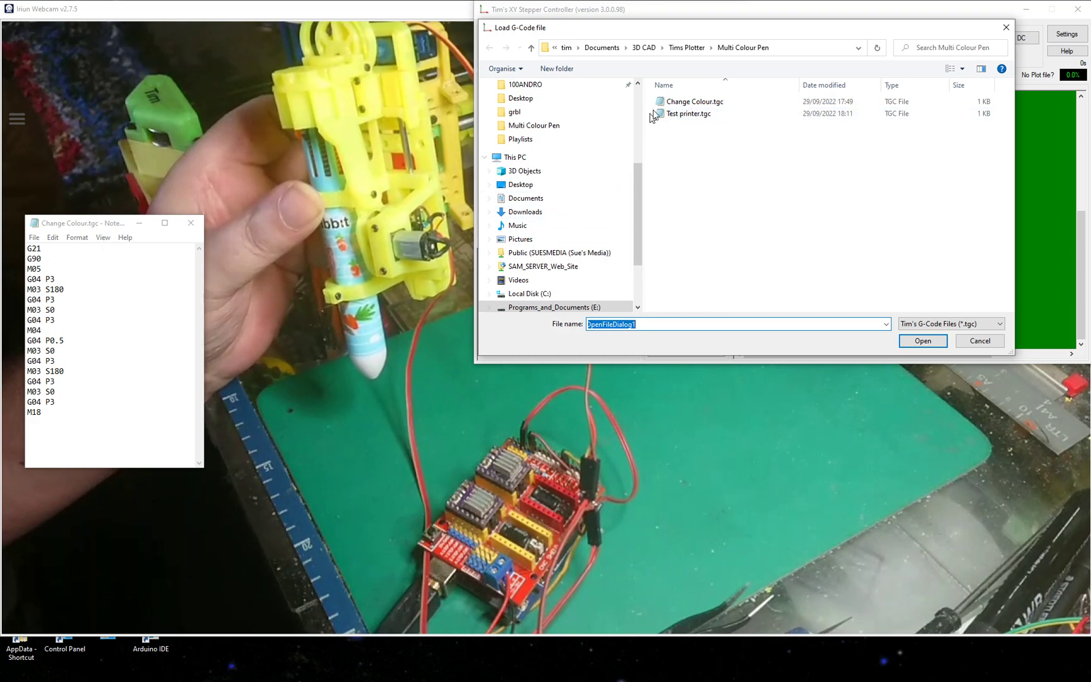
Step: Load Change Colour.tgc as the plot file, leaving progress at 0.0%
{"action": "double_click", "coordinate": [677, 104]}
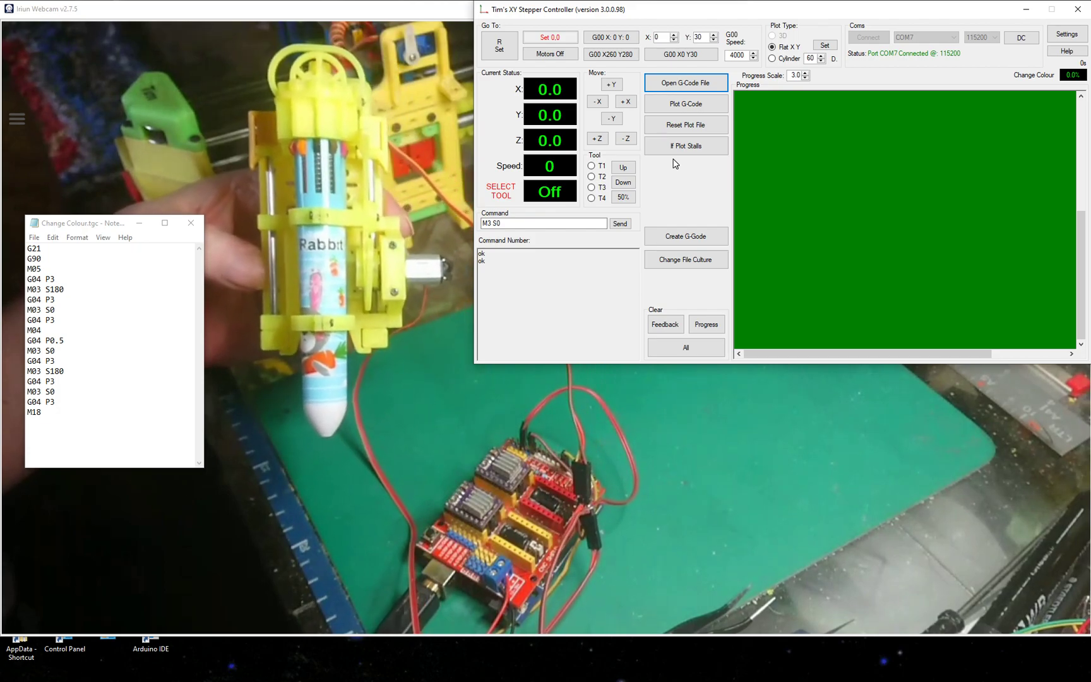
Step: Plot the Change Colour script through all 17 commands and highlight its colour-change lines
{"action": "left_click", "coordinate": [686, 108]}
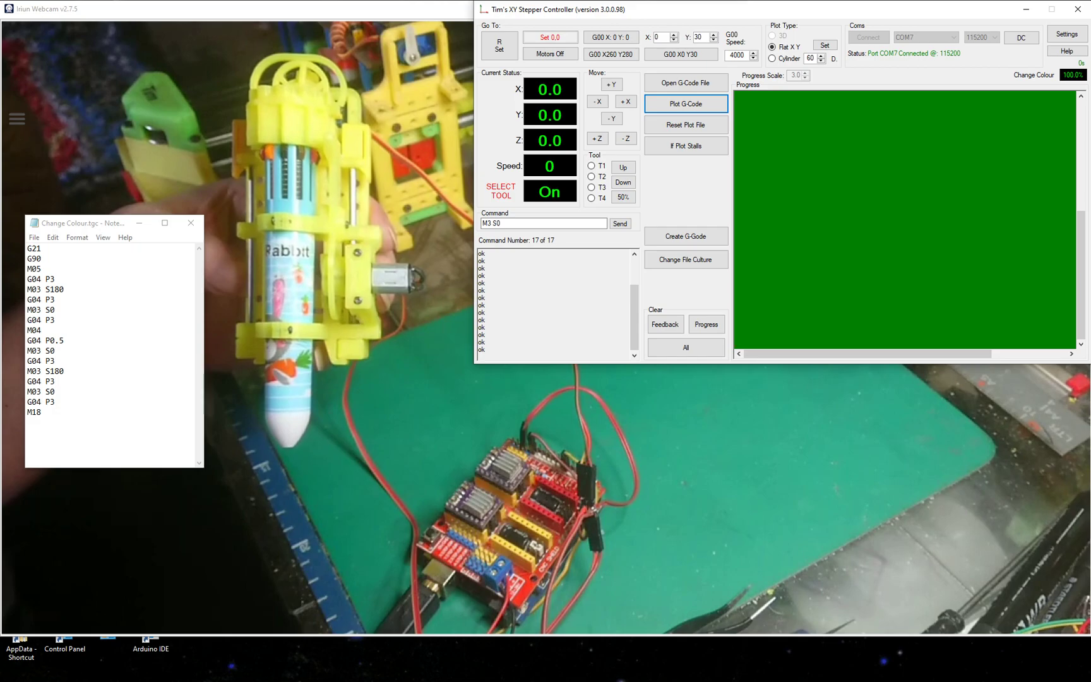
{"action": "mouse_move", "coordinate": [28, 310]}
{"action": "left_mouse_down"}
{"action": "mouse_move", "coordinate": [56, 320]}
{"action": "mouse_move", "coordinate": [41, 330]}
{"action": "mouse_move", "coordinate": [64, 341]}
{"action": "mouse_move", "coordinate": [55, 352]}
{"action": "left_mouse_up"}
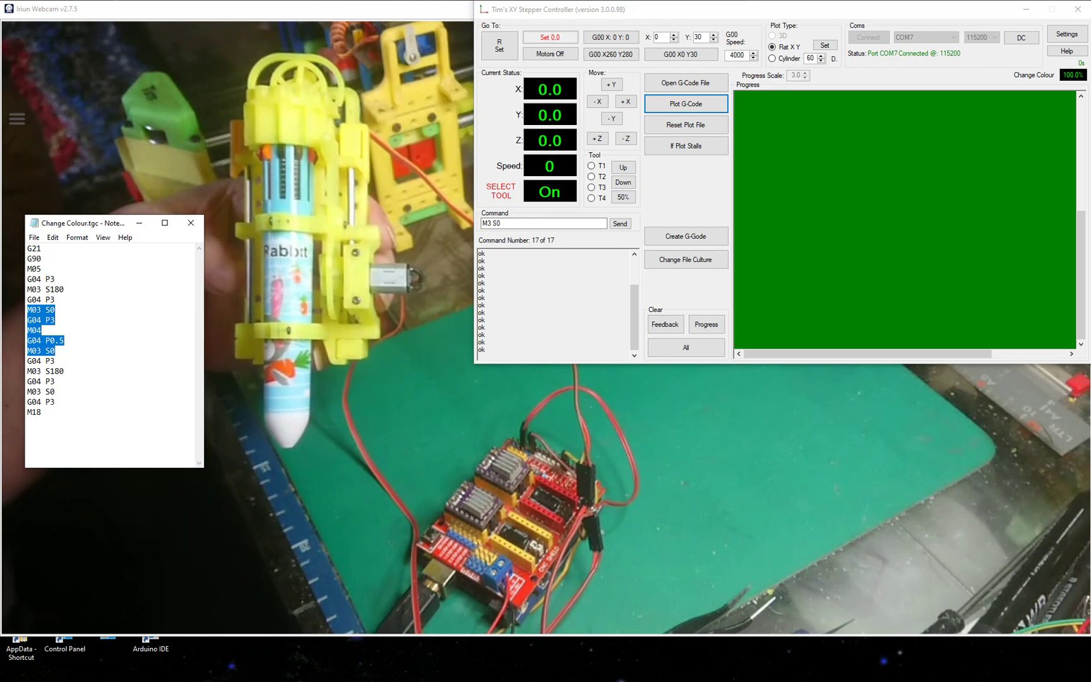